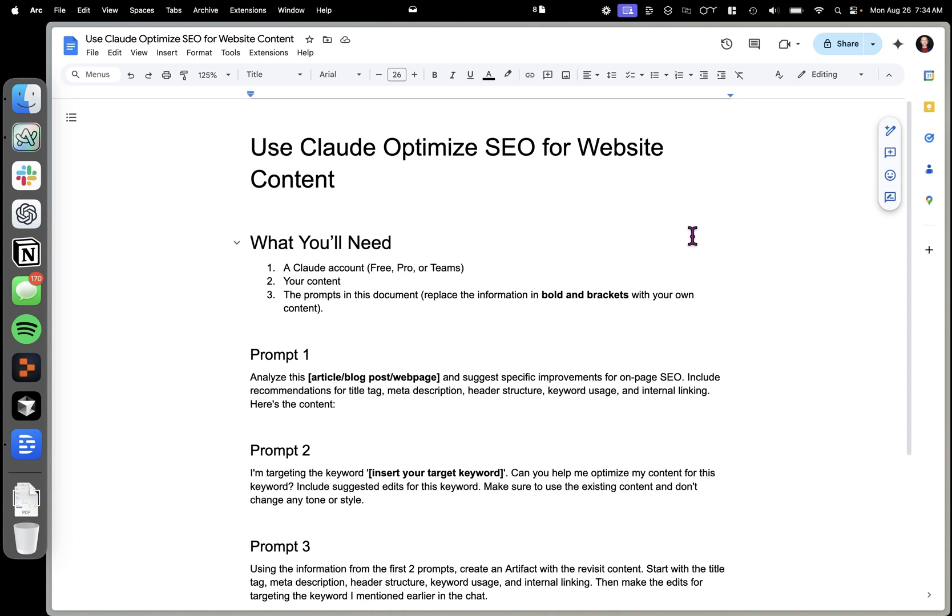
Select the Prompt 1 paragraph that requests on-page SEO improvements in the guide document
click(423, 215)
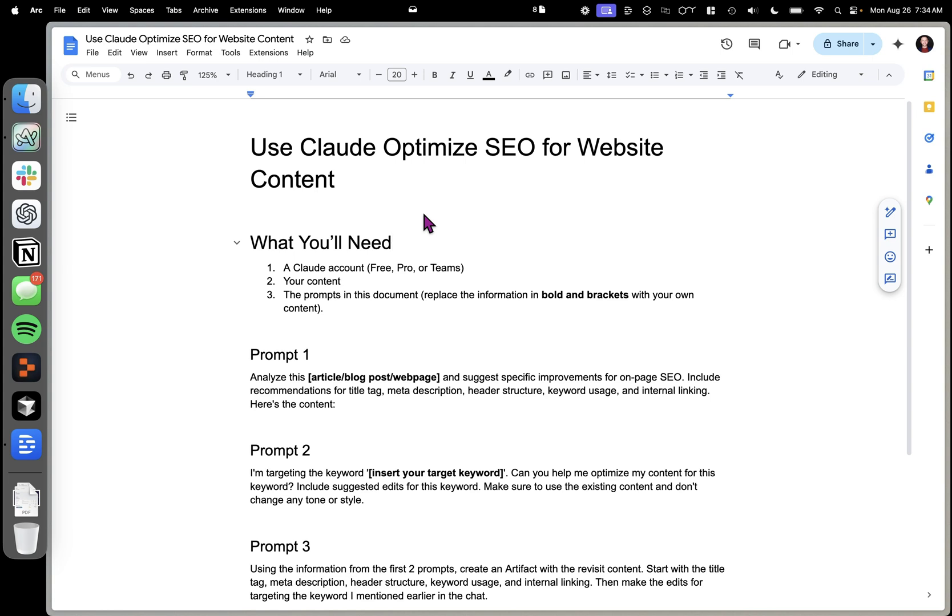
drag(342, 282, 283, 282)
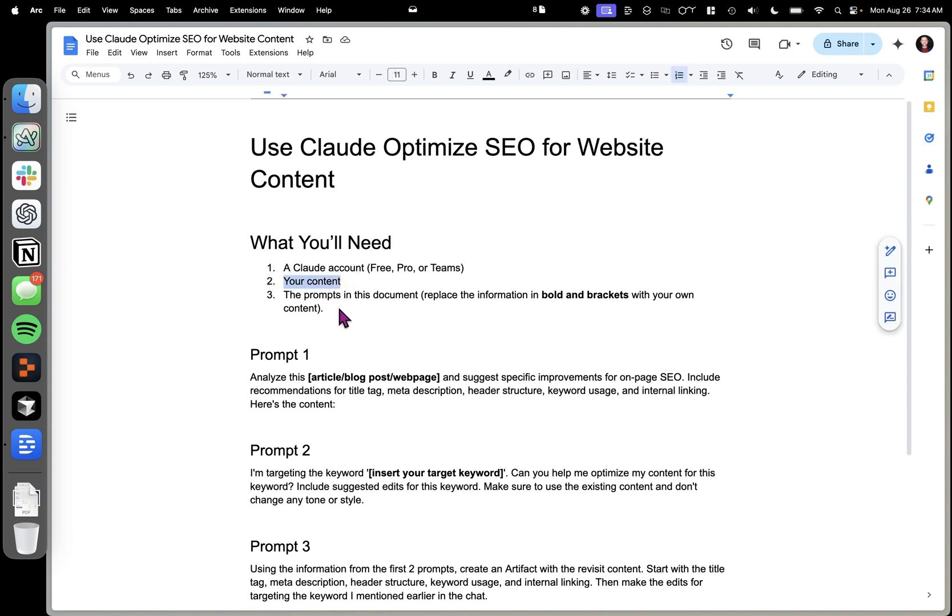
drag(339, 309, 284, 297)
click(344, 308)
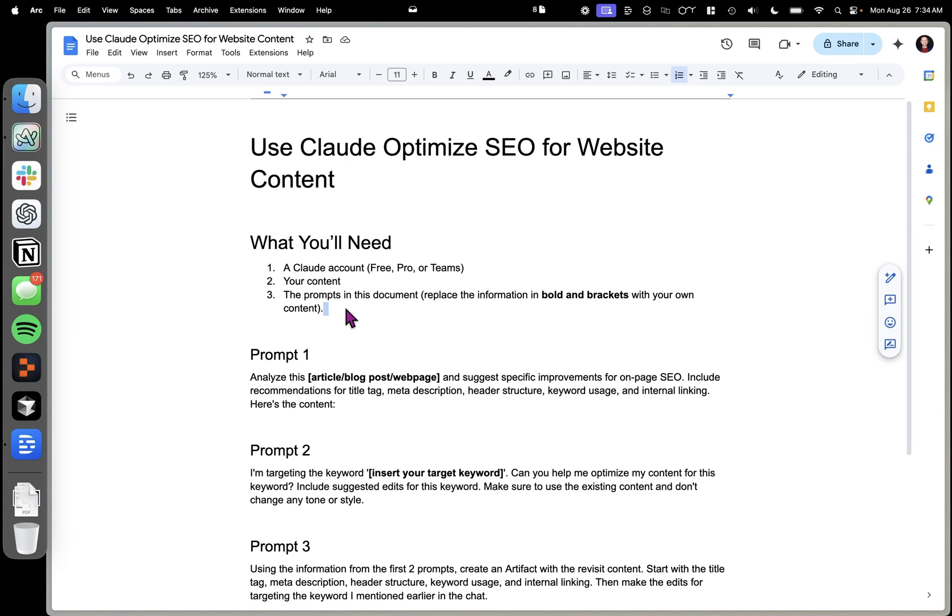
scroll(345, 309, down, 3)
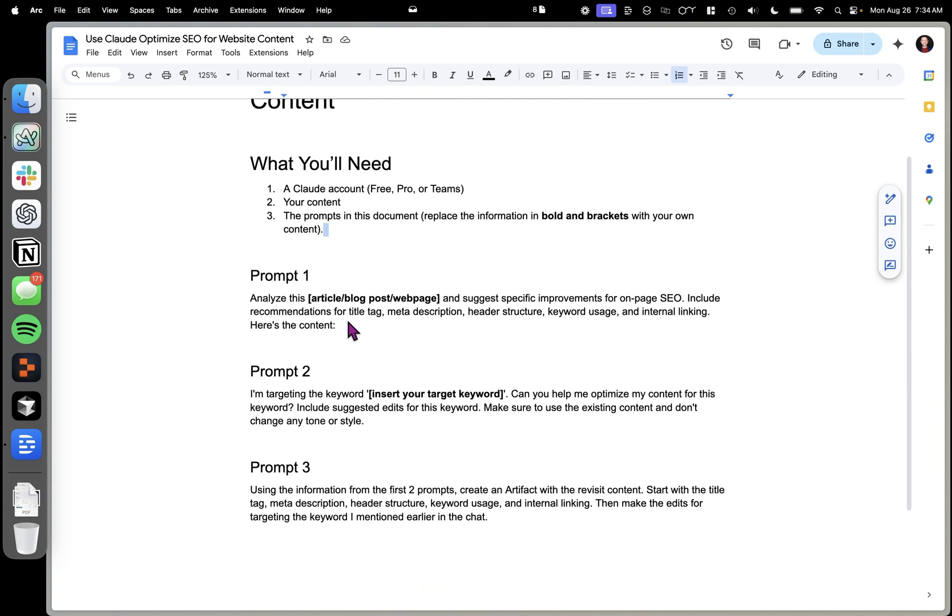
drag(347, 323, 257, 302)
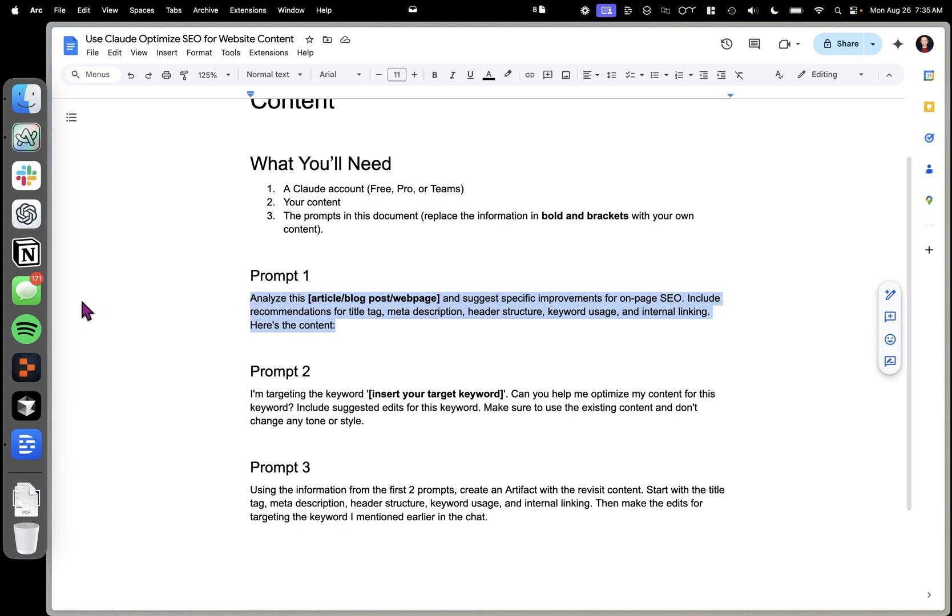
key(ctrl+Tab)
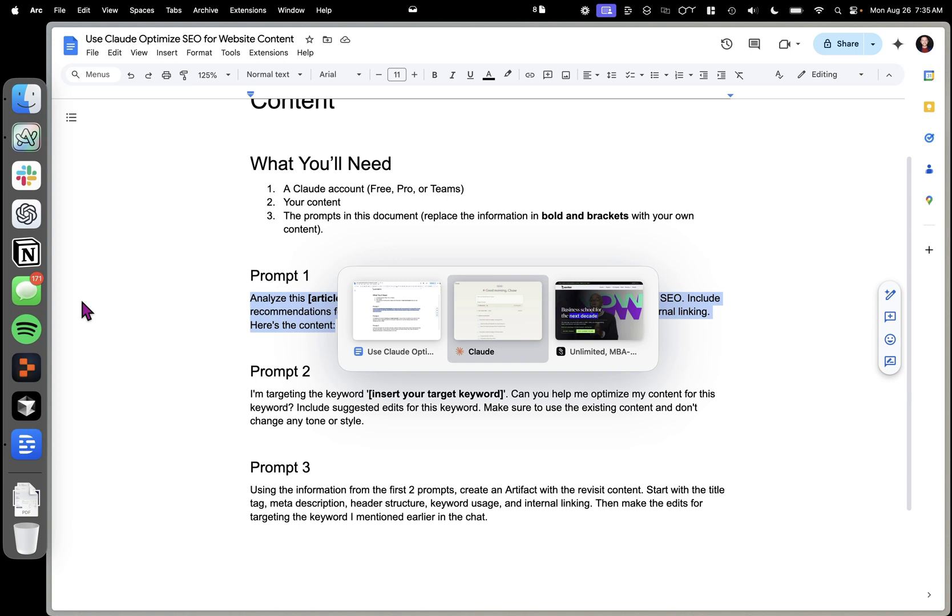
Paste Prompt 1 into Claude's message box and replace the [article/blog post/webpage] placeholder with 'article'
text(Analyze this [article/blog post/webpage] and suggest specific improvements for on-page SEO. Include recommendations for title tag, meta description, header structure, keyword usage, and internal linking. Here's the content:)
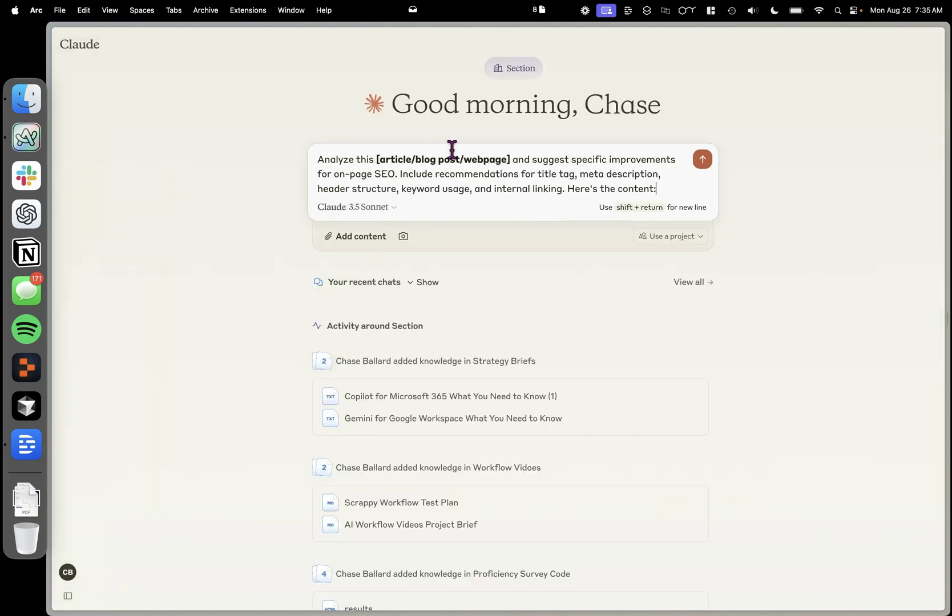
drag(510, 158, 382, 158)
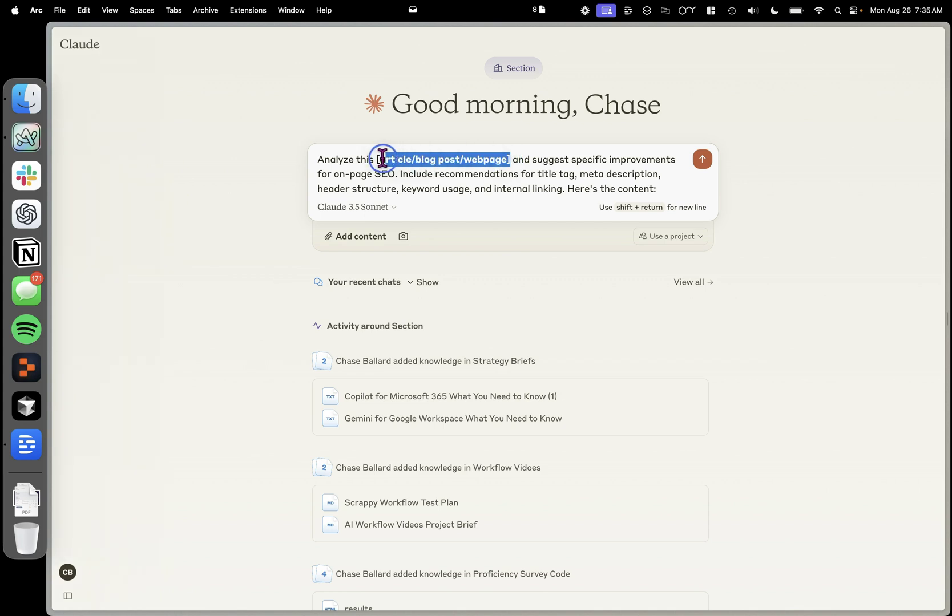
key(BackSpace)
text(article)
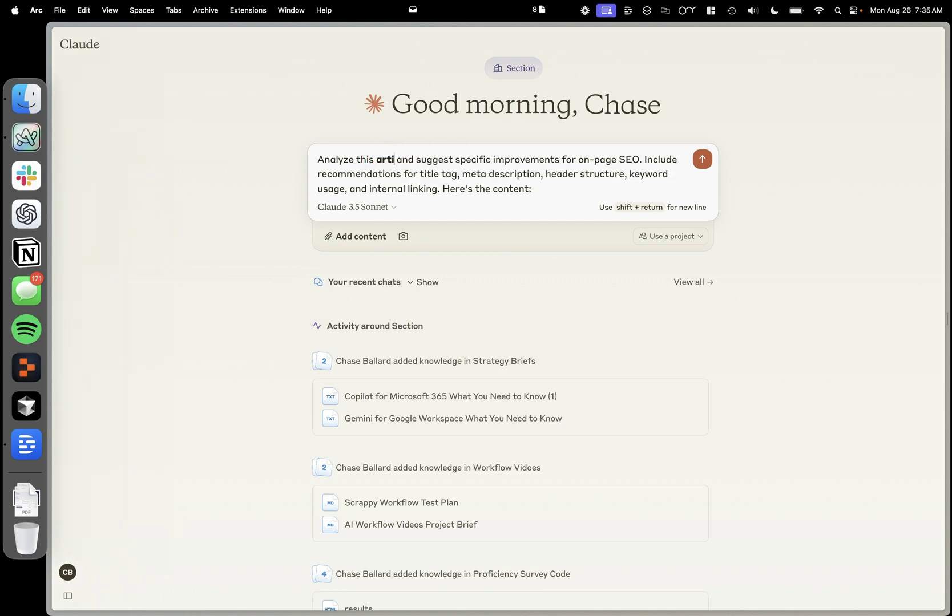
key(BackSpace)
key(ctrl+Tab)
key(ctrl+Tab)
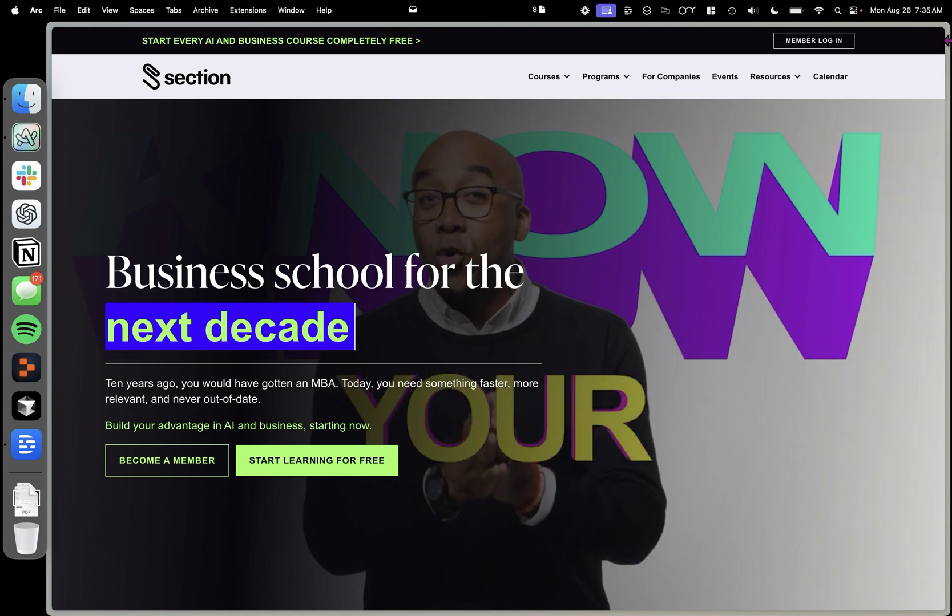
Open the Section blog post 'How to build custom GPTs that can do your grunt work'
mouse_move(803, 77)
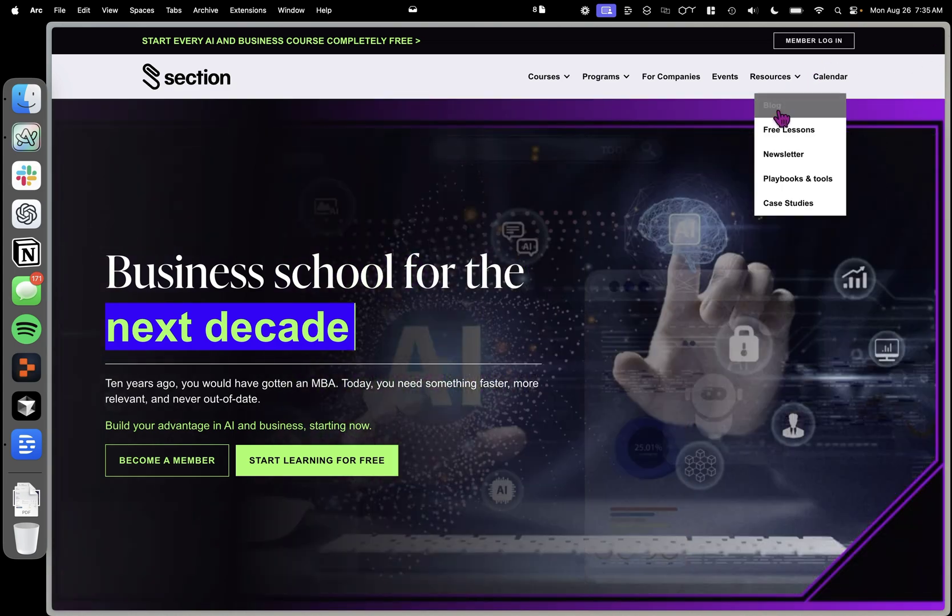
click(779, 111)
scroll(353, 383, down, 3)
scroll(400, 393, down, 15)
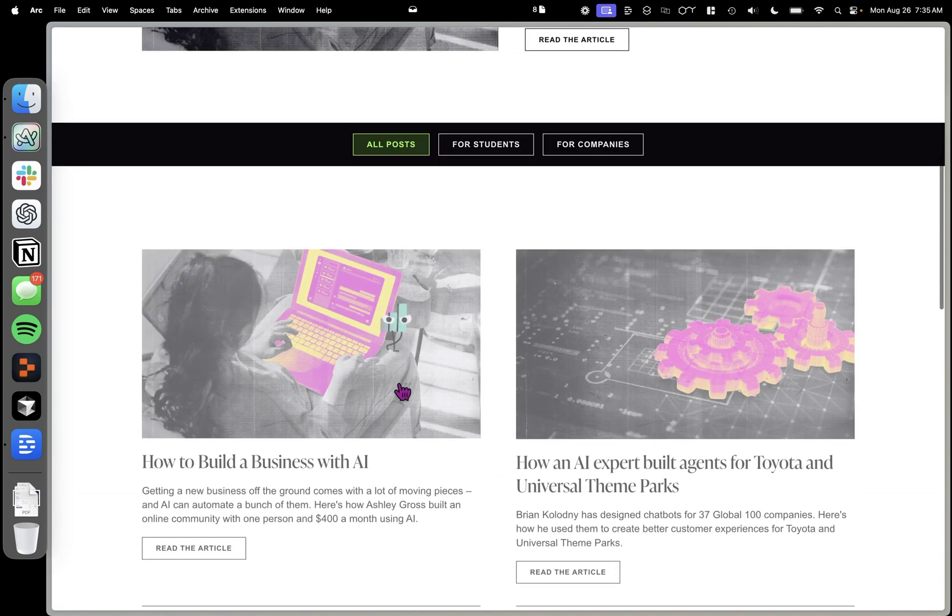
click(242, 142)
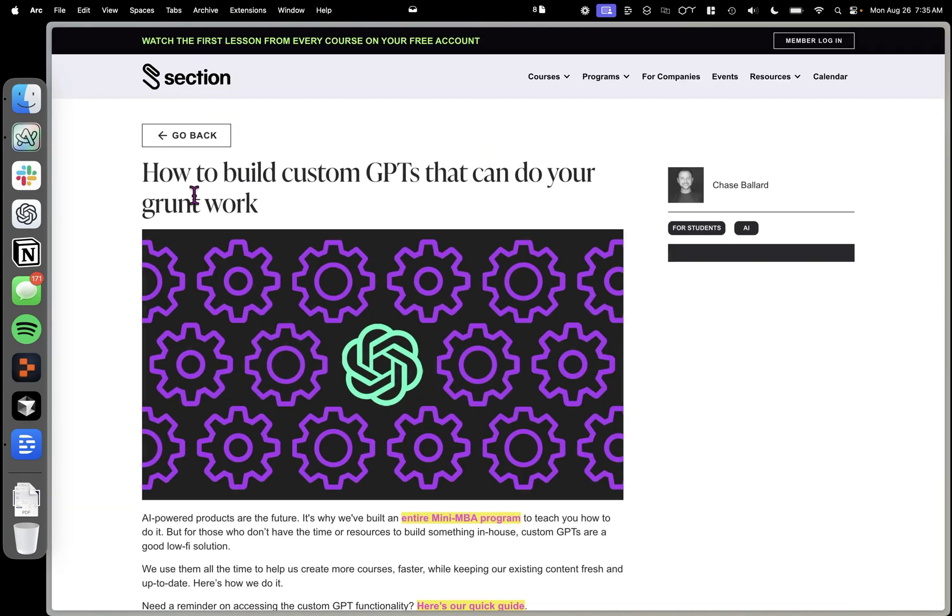
Select the article's full text, from its title to the end of the case study
drag(141, 170, 207, 229)
scroll(207, 229, down, 20)
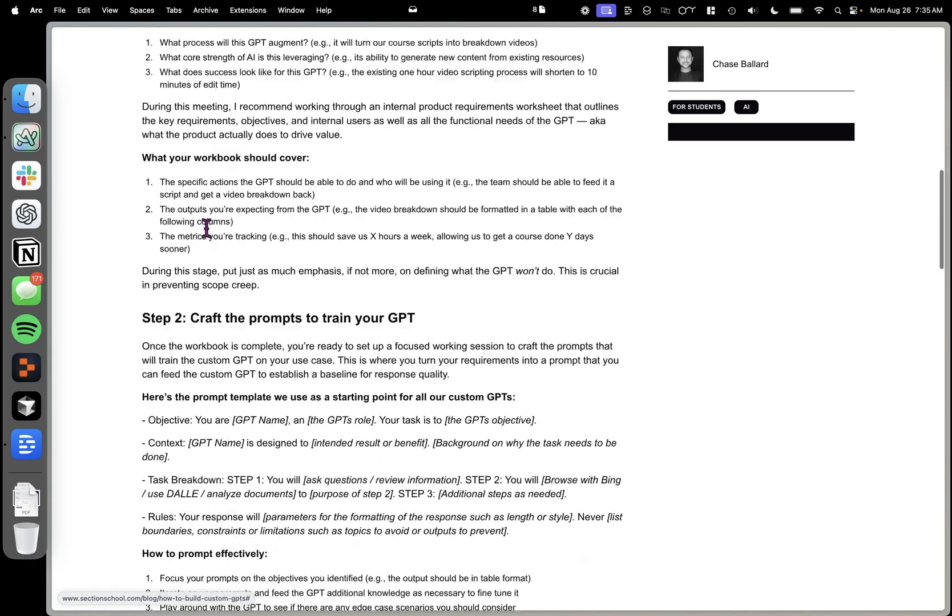
scroll(206, 229, down, 3)
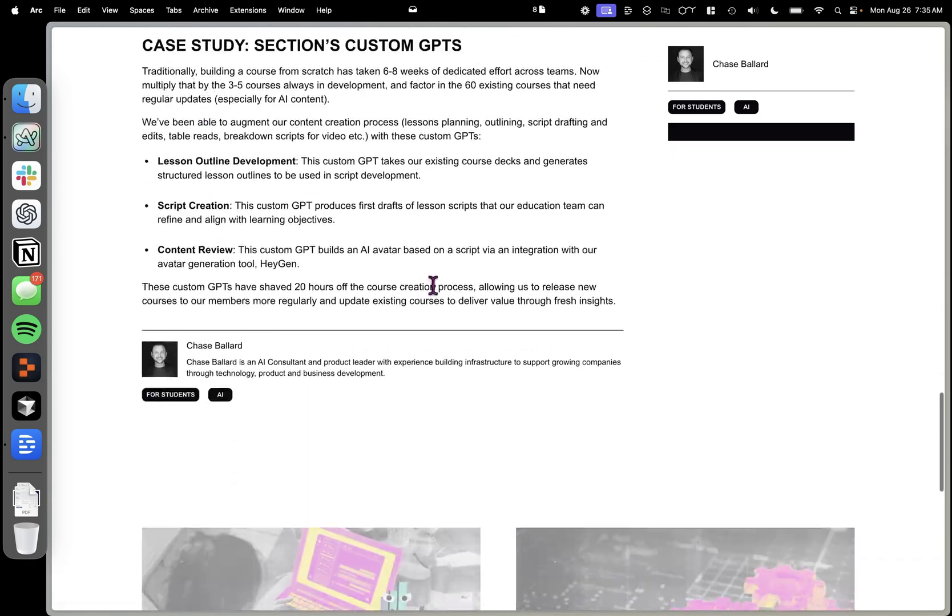
shift+click(619, 302)
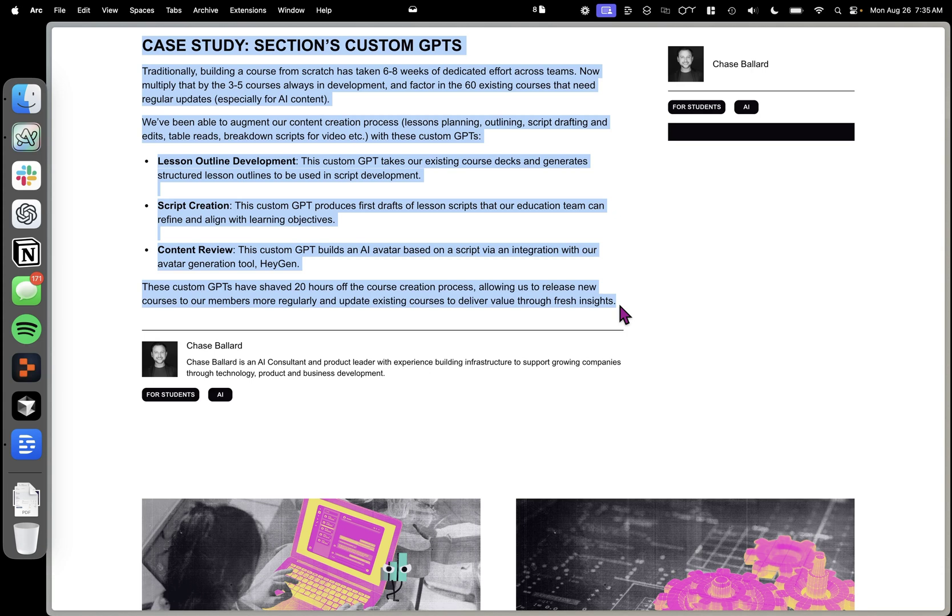
key(ctrl+Tab)
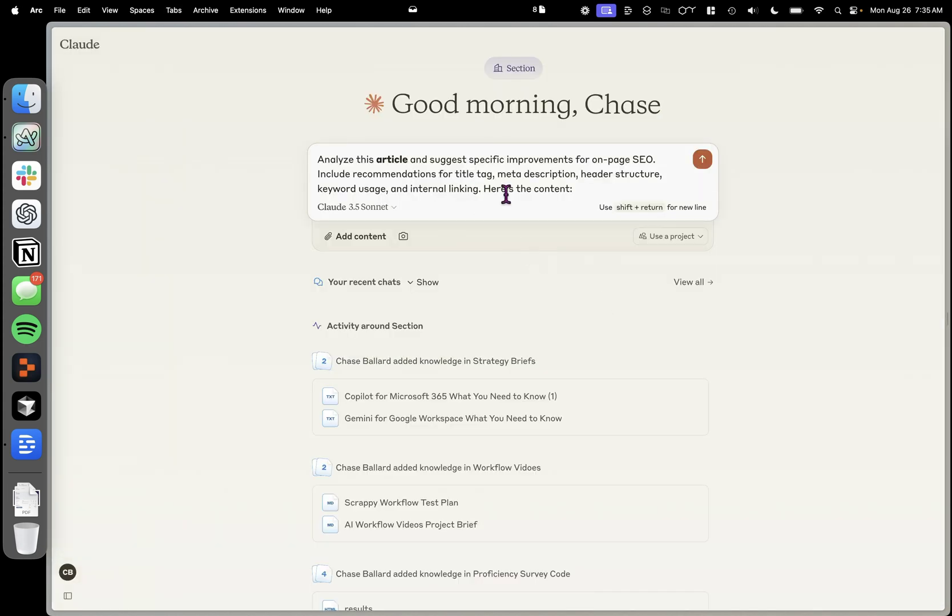
Attach the copied article below the SEO prompt and send it to Claude
click(583, 192)
key(shift+Return)
key(super+v)
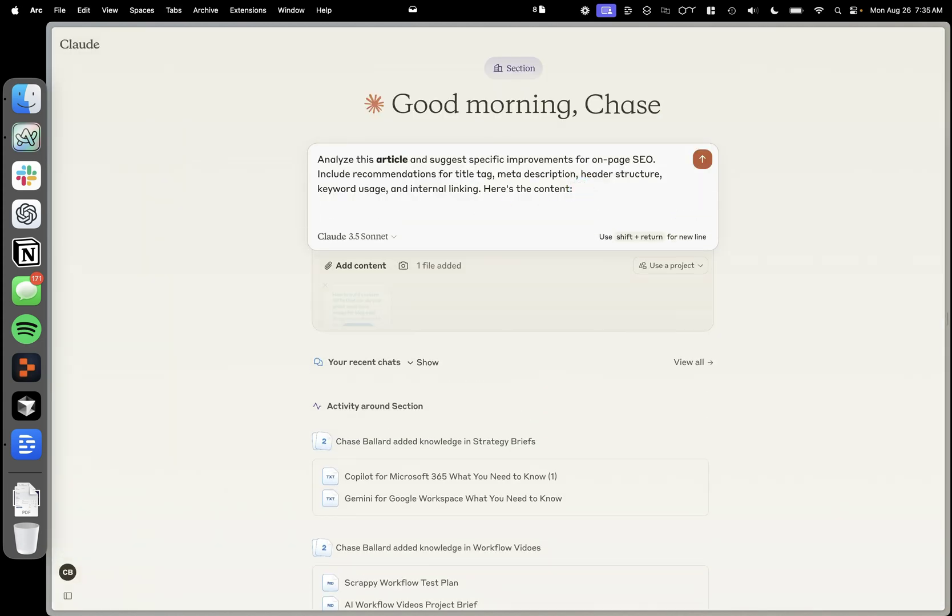
key(BackSpace)
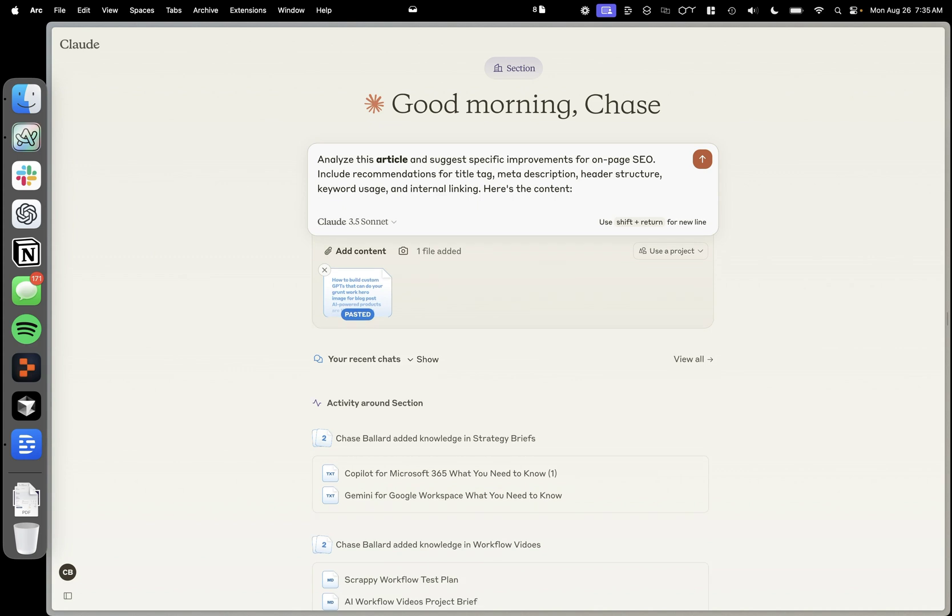
key(Return)
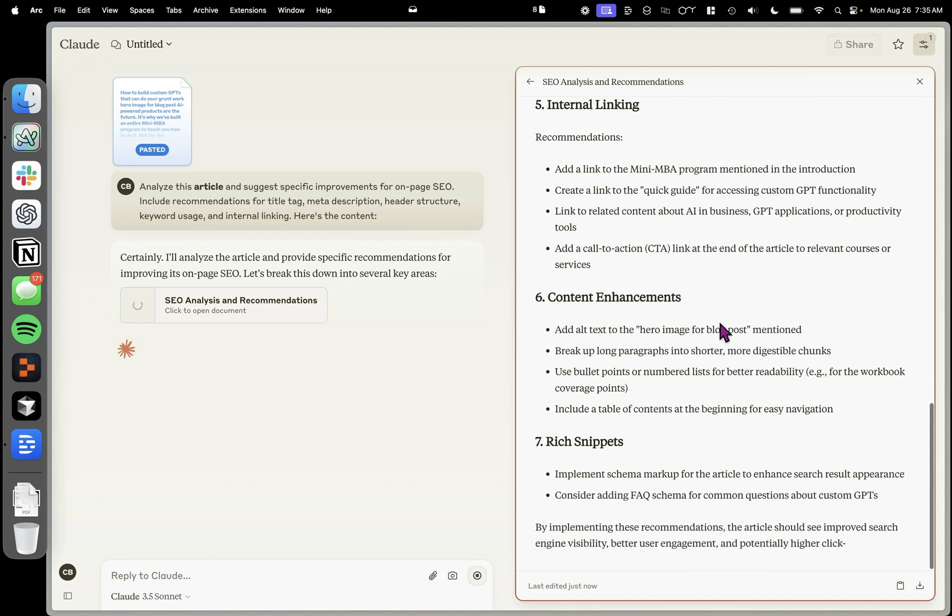
Read through Claude's SEO Analysis and Recommendations, including the Internal Linking section
scroll(716, 323, up, 5)
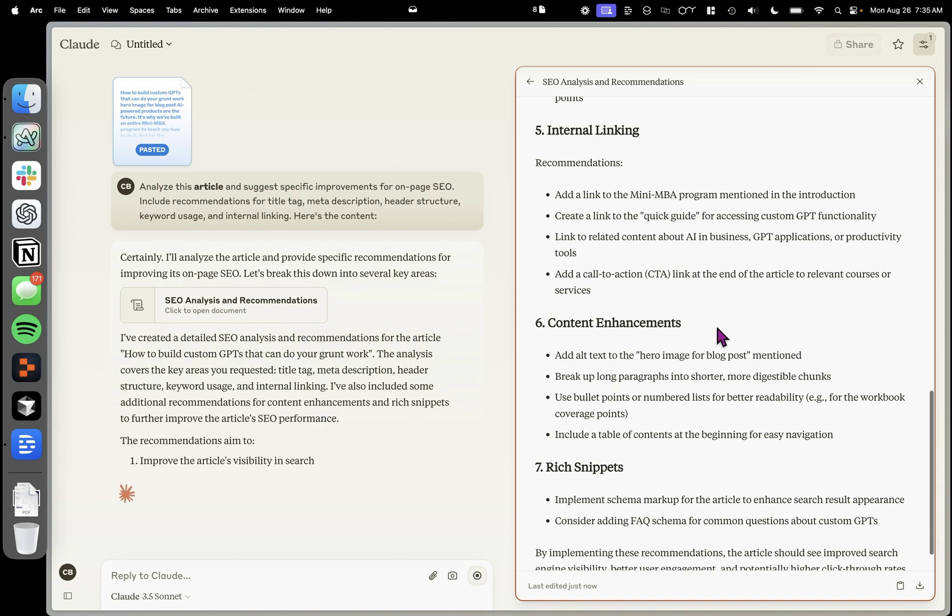
scroll(639, 323, up, 1)
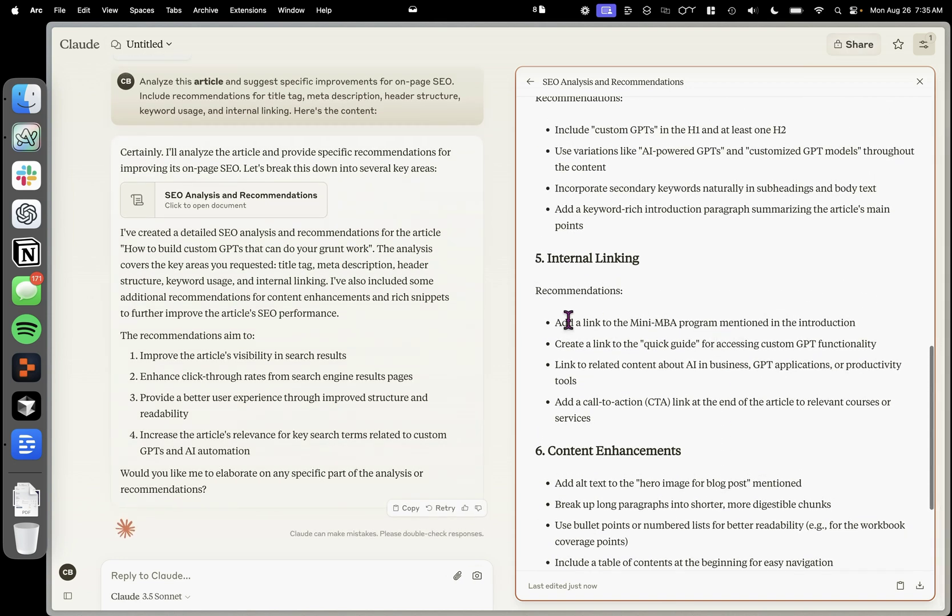
drag(555, 323, 607, 428)
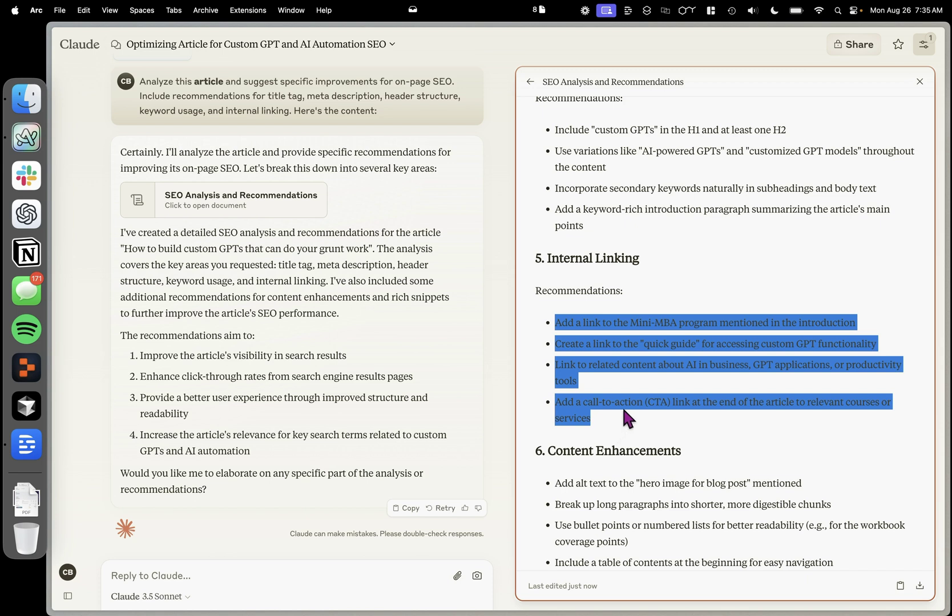
click(621, 407)
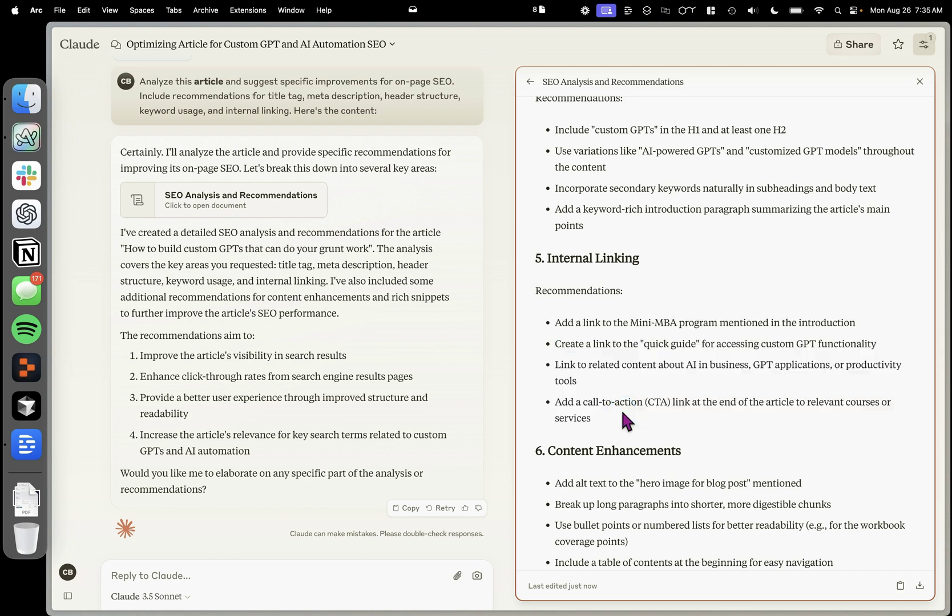
scroll(621, 412, up, 3)
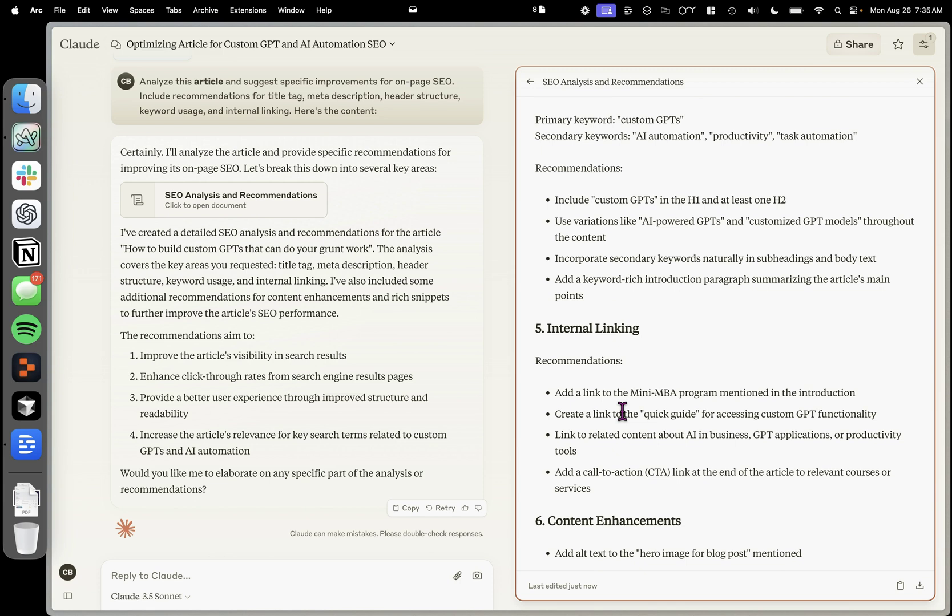
scroll(622, 412, up, 6)
drag(555, 348, 792, 353)
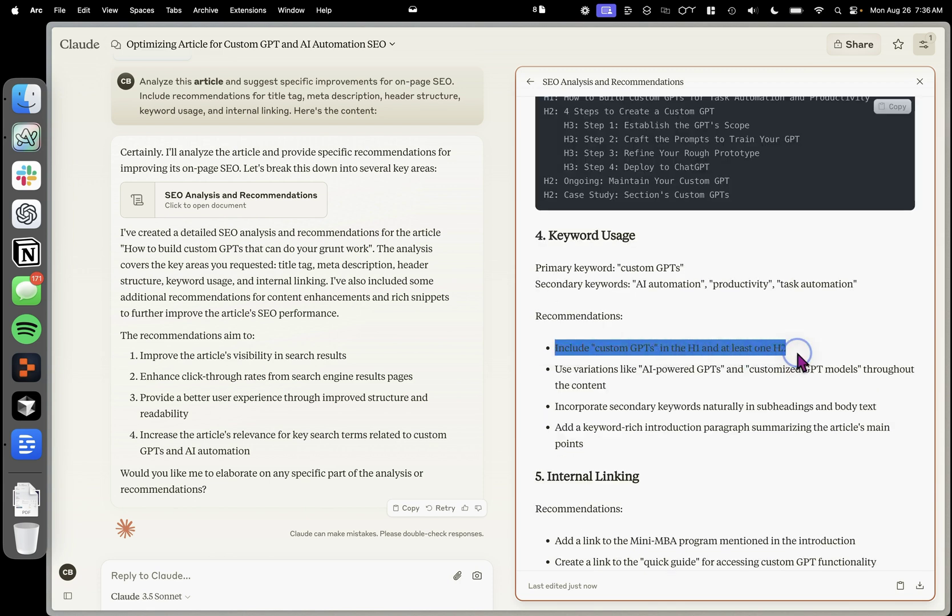
scroll(796, 353, up, 10)
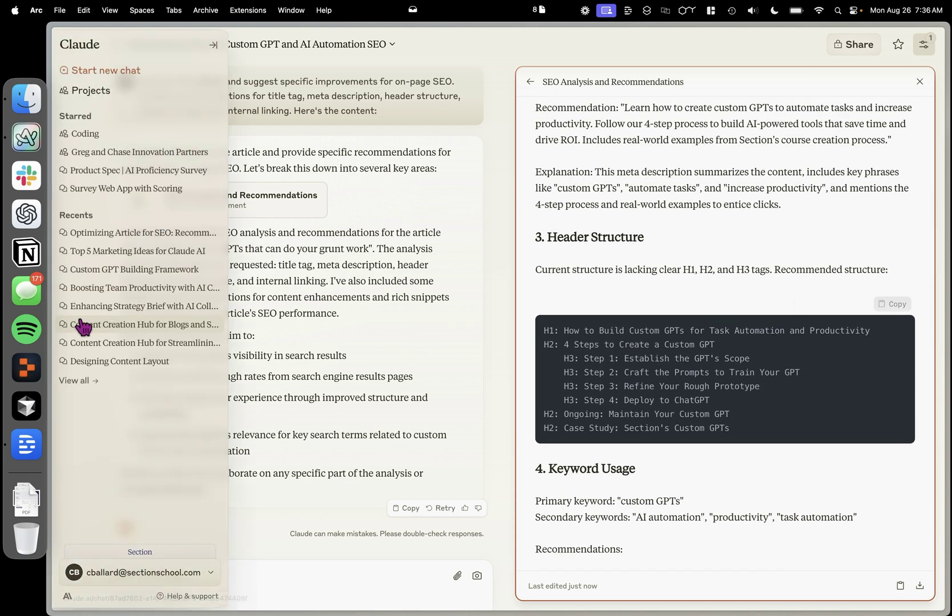
Copy the Prompt 2 keyword-targeting paragraph from the guide document
mouse_move(48, 328)
click(85, 357)
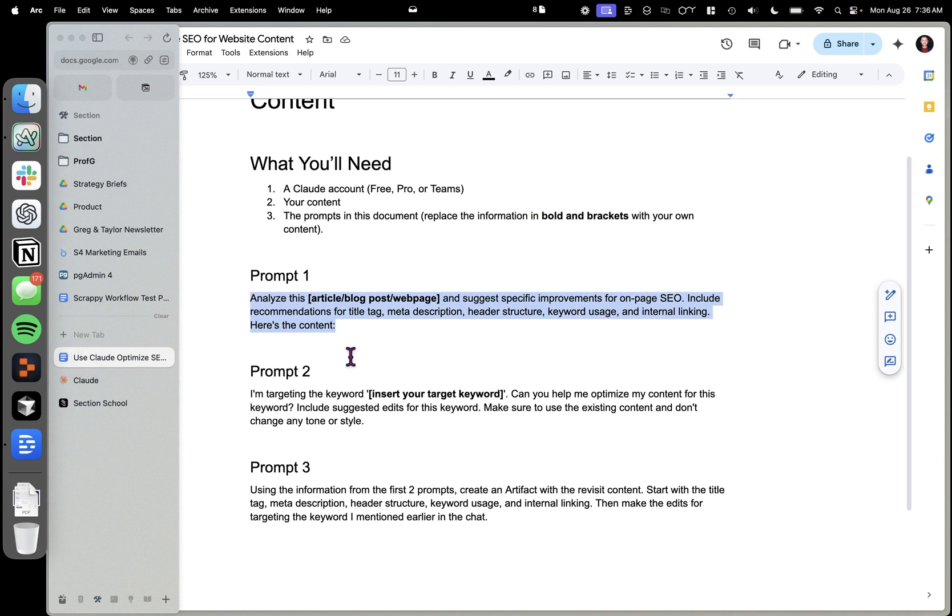
drag(374, 421, 245, 390)
key(super+c)
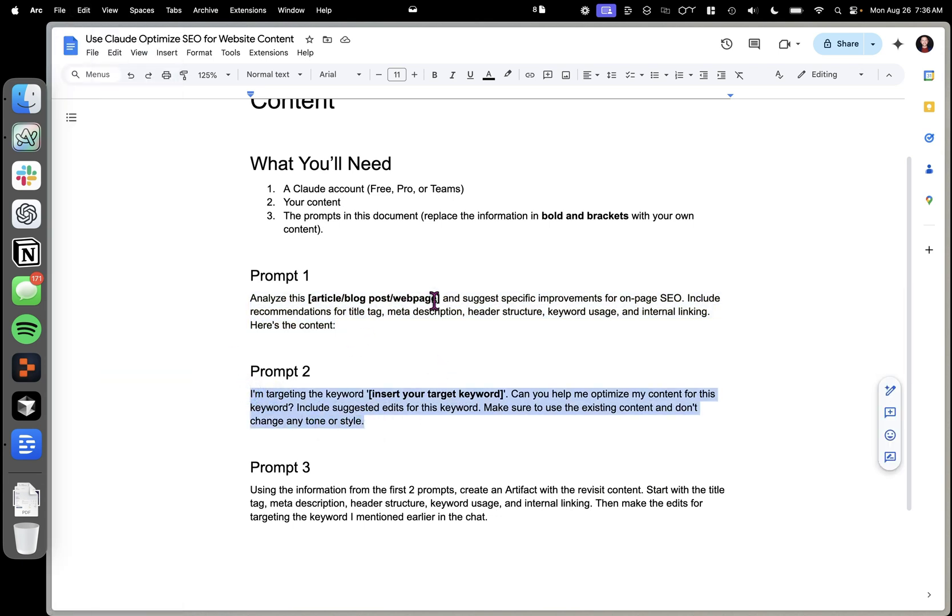
key(ctrl+Tab)
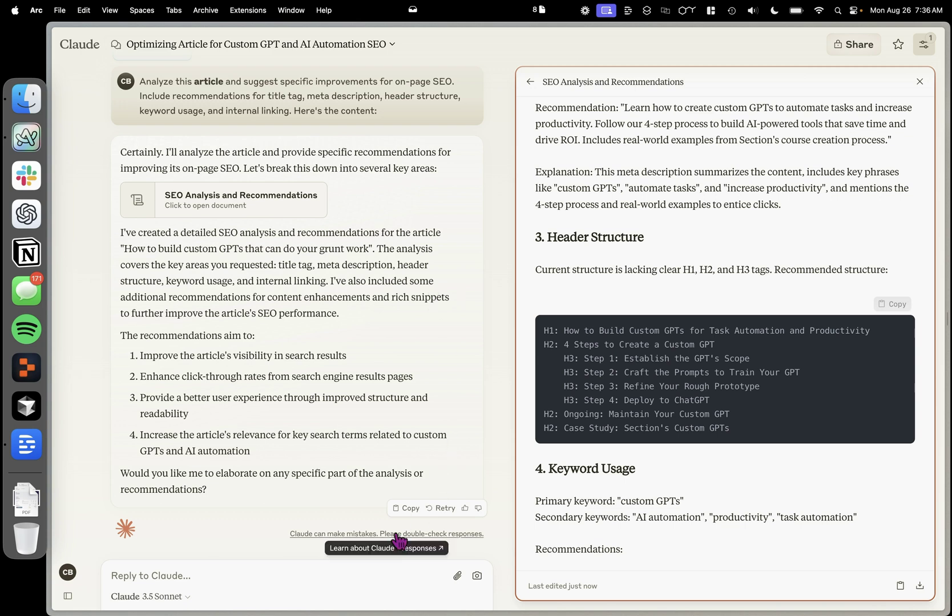
Send Prompt 2 with its target keyword placeholder replaced by 'Custom GPT'
click(372, 563)
key(super+v)
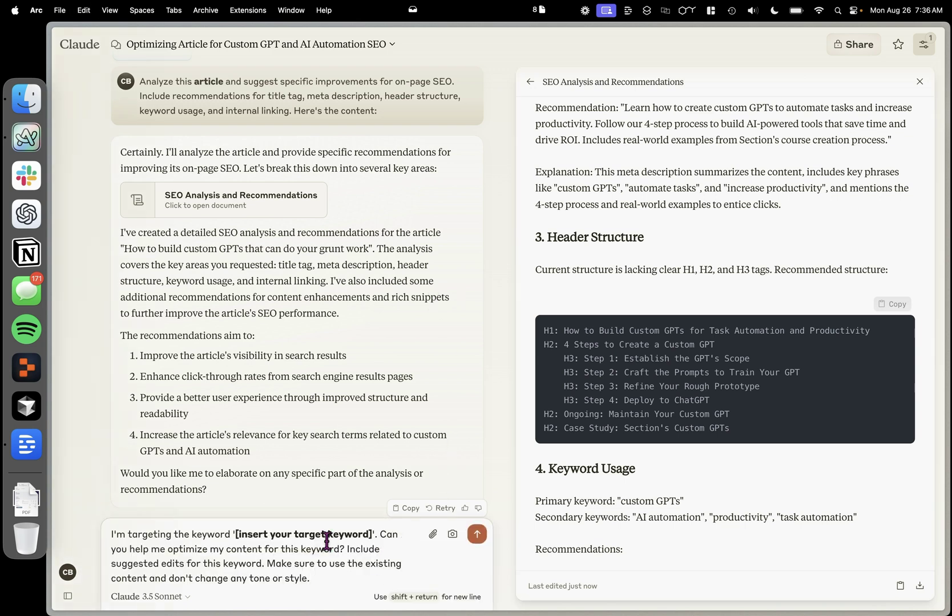
drag(371, 535, 236, 535)
text(Cust)
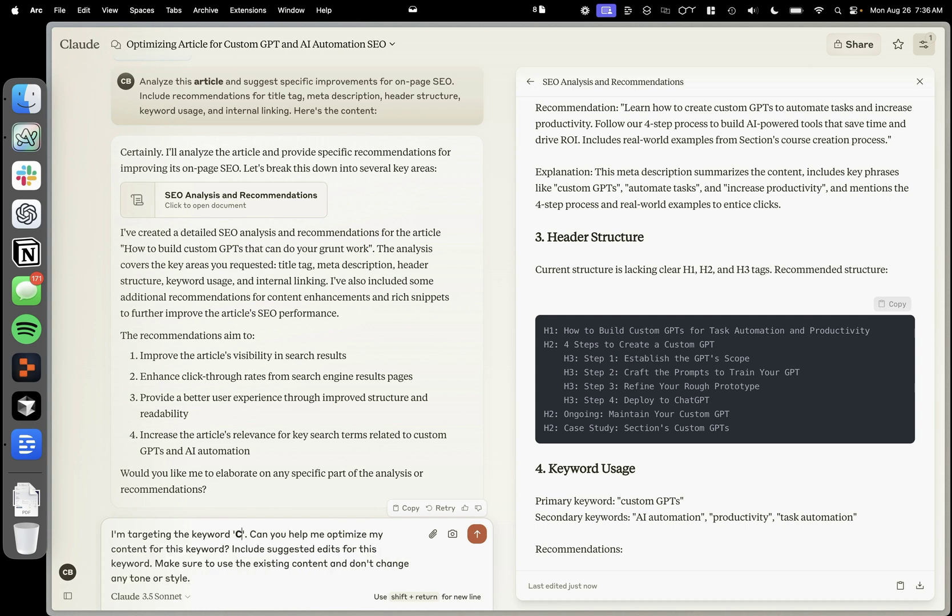
text(om)
key(BackSpace)
key(BackSpace)
key(BackSpace)
text(stom GPT)
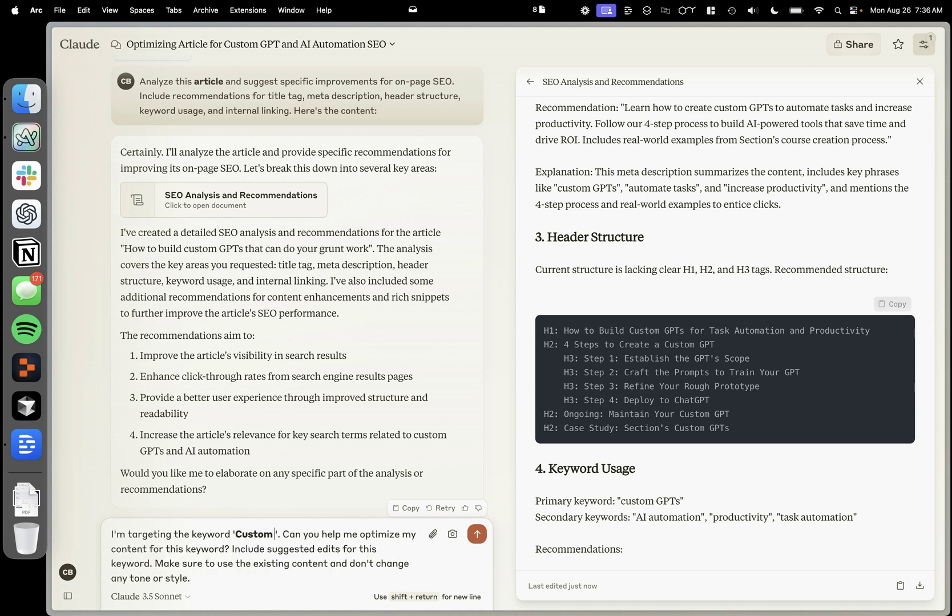
key(Return)
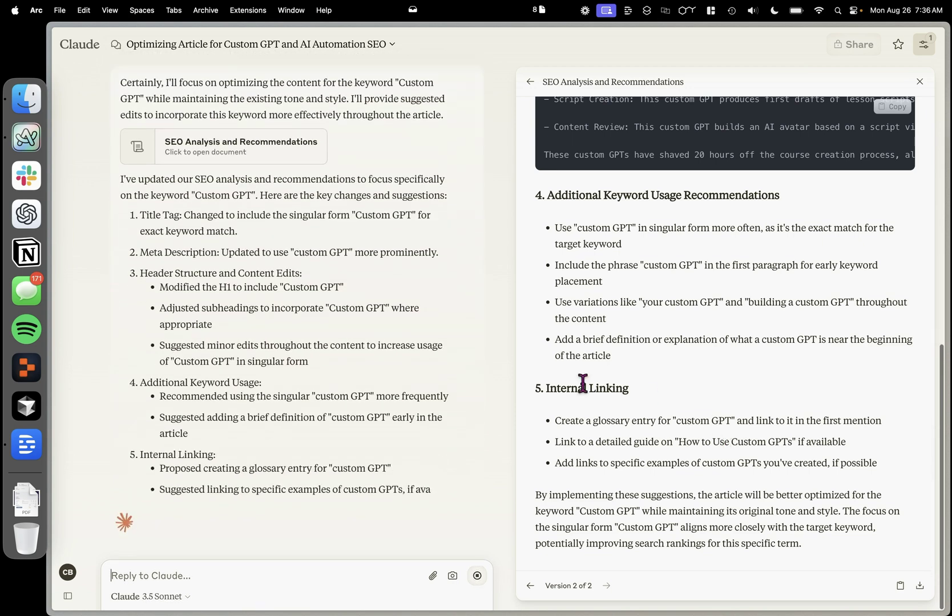
scroll(650, 454, up, 5)
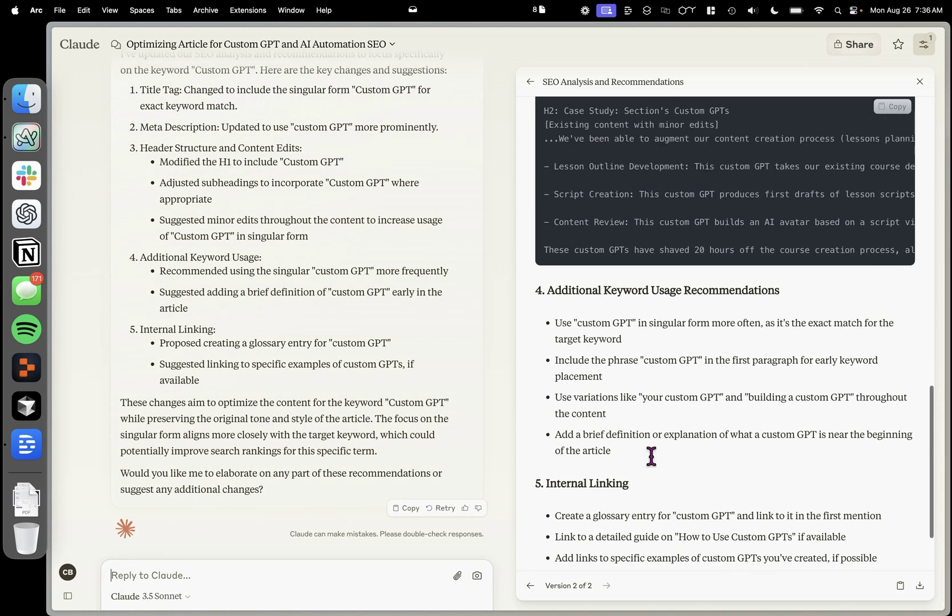
Copy the Prompt 3 artifact-request paragraph from the guide document
key(ctrl+Tab)
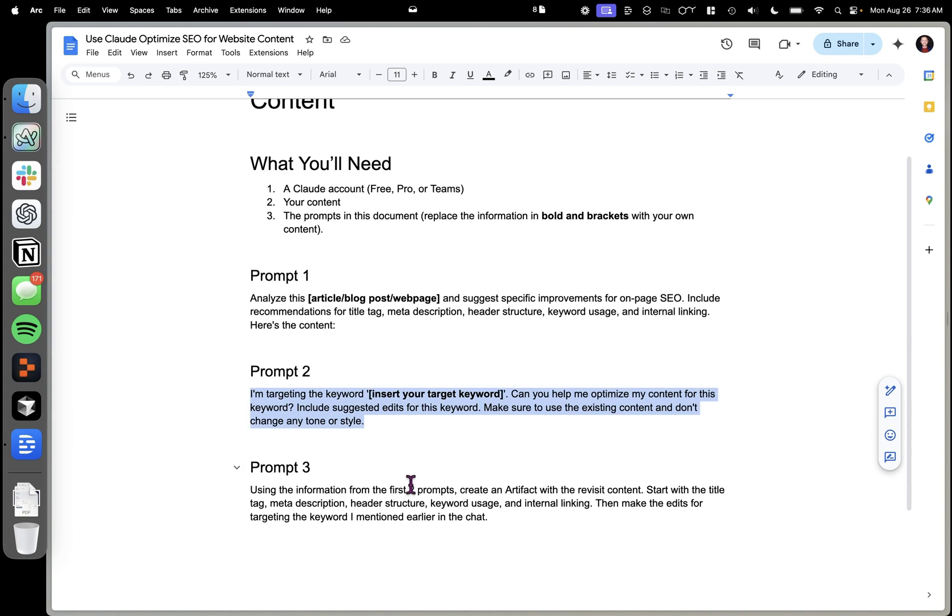
drag(501, 515, 255, 491)
key(super+c)
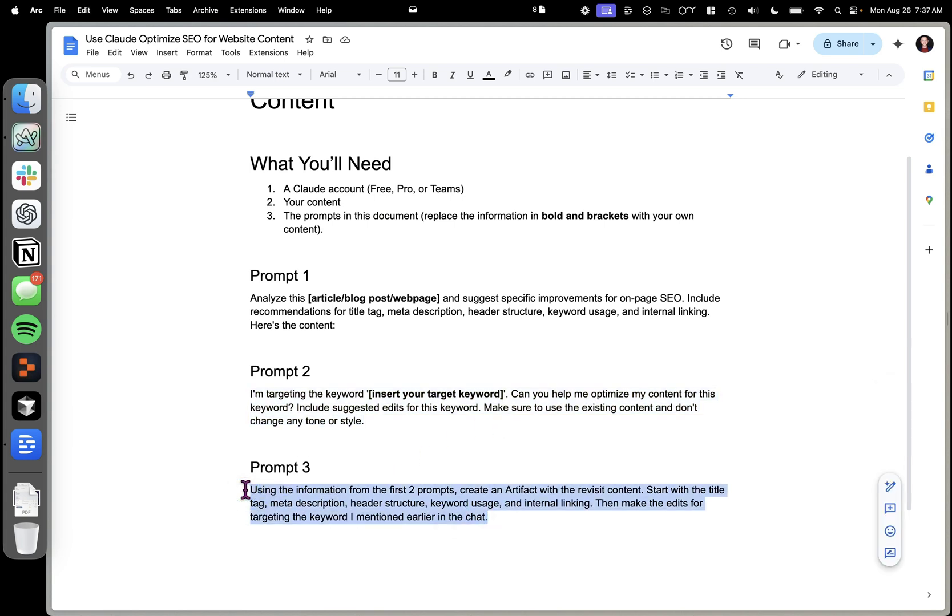
key(ctrl+Tab)
Paste and send Prompt 3, asking for the revised content as an artifact
key(super+v)
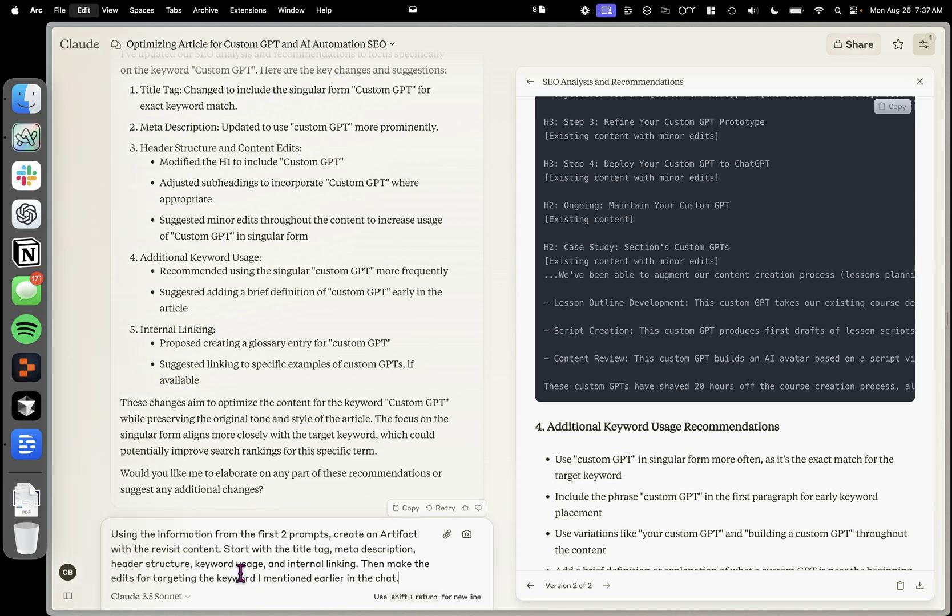
key(Return)
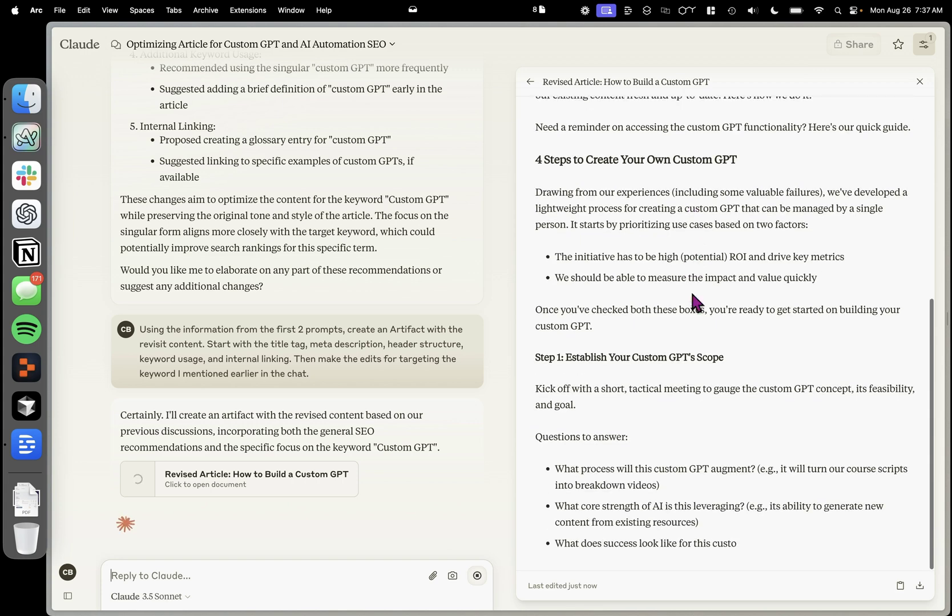
scroll(691, 293, up, 5)
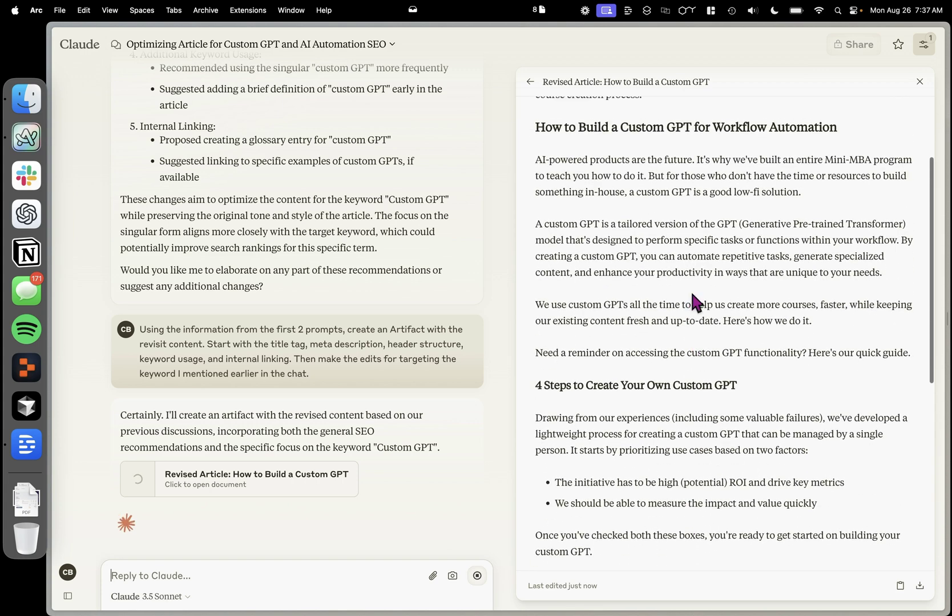
scroll(691, 292, up, 3)
Review the artifact's new title, meta description, introduction and remaining sections
drag(538, 117, 635, 127)
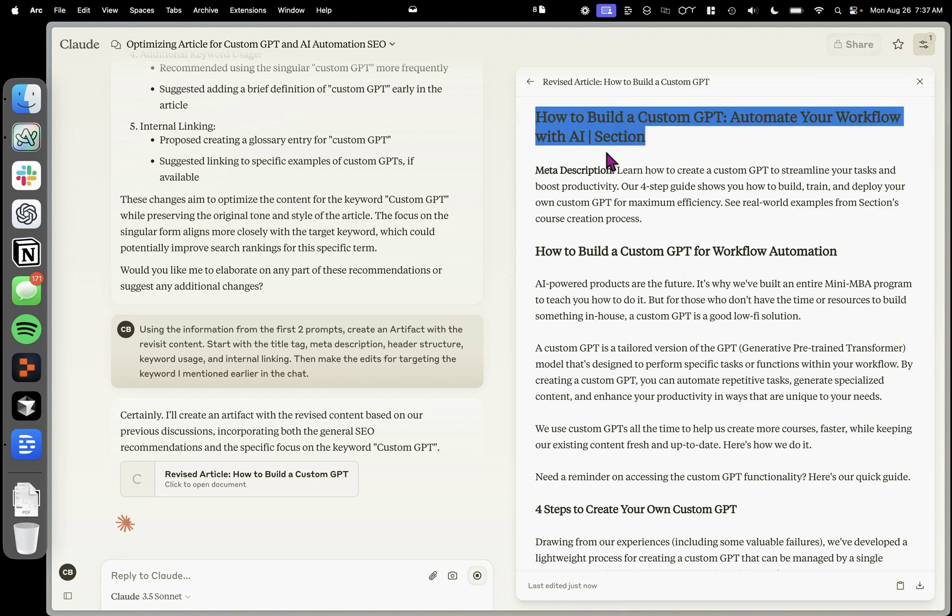
drag(538, 165, 637, 215)
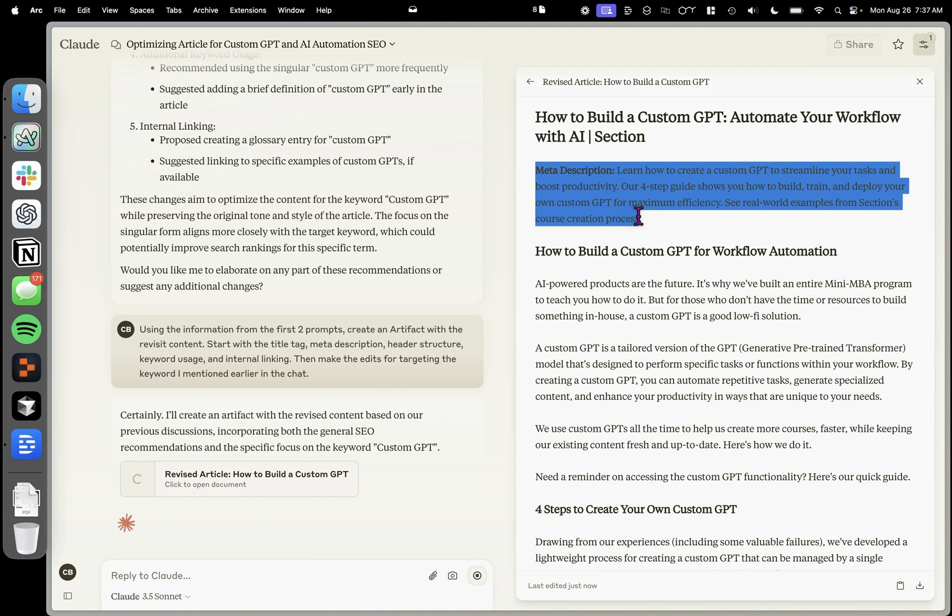
scroll(639, 216, down, 2)
drag(537, 223, 915, 422)
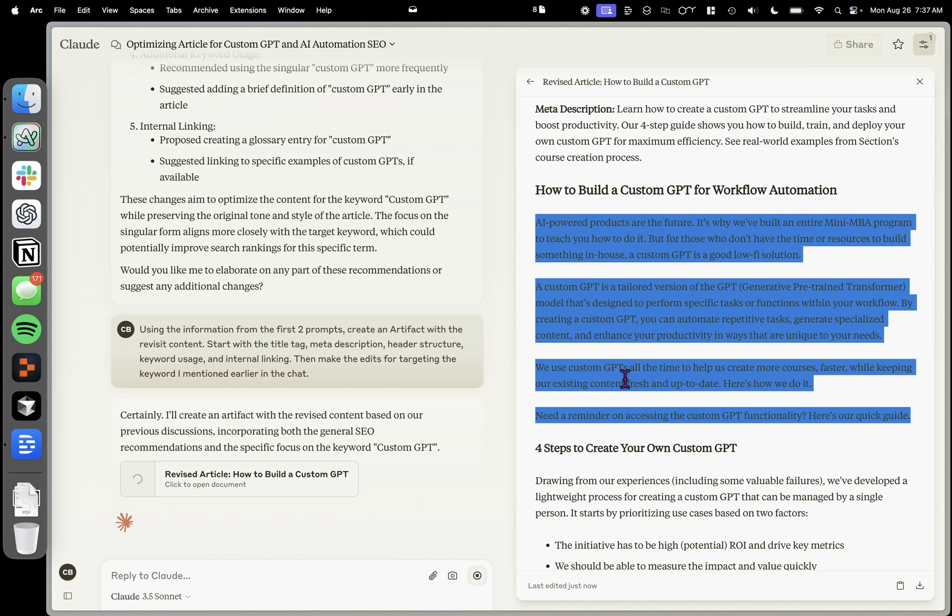
scroll(625, 378, down, 5)
drag(535, 315, 613, 492)
scroll(614, 492, down, 10)
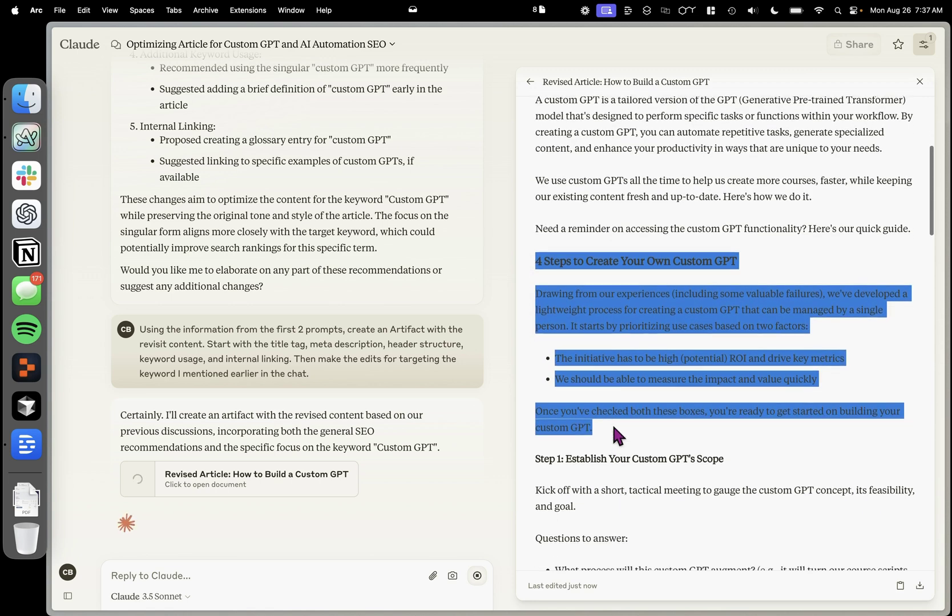
scroll(614, 425, down, 3)
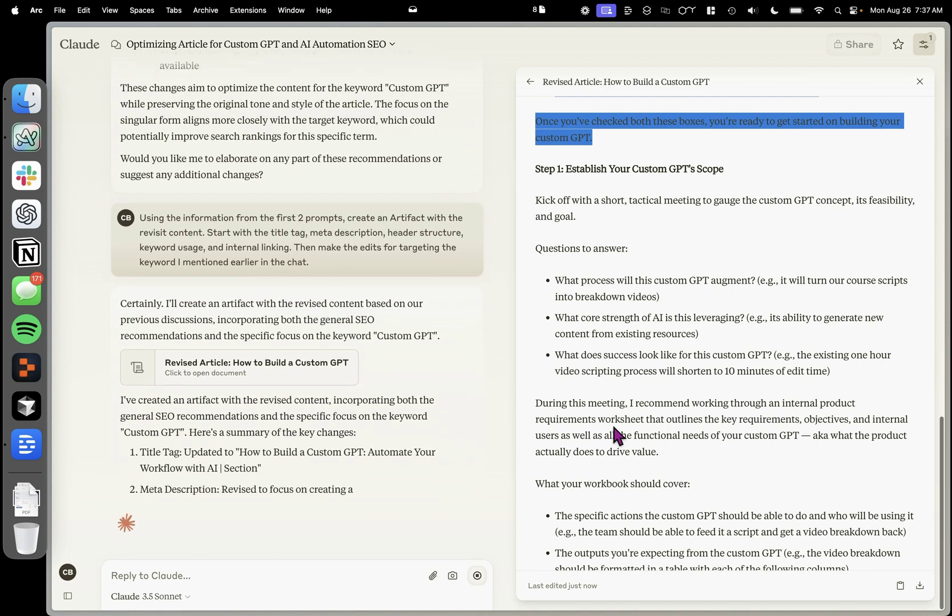
scroll(614, 428, down, 3)
scroll(614, 427, down, 20)
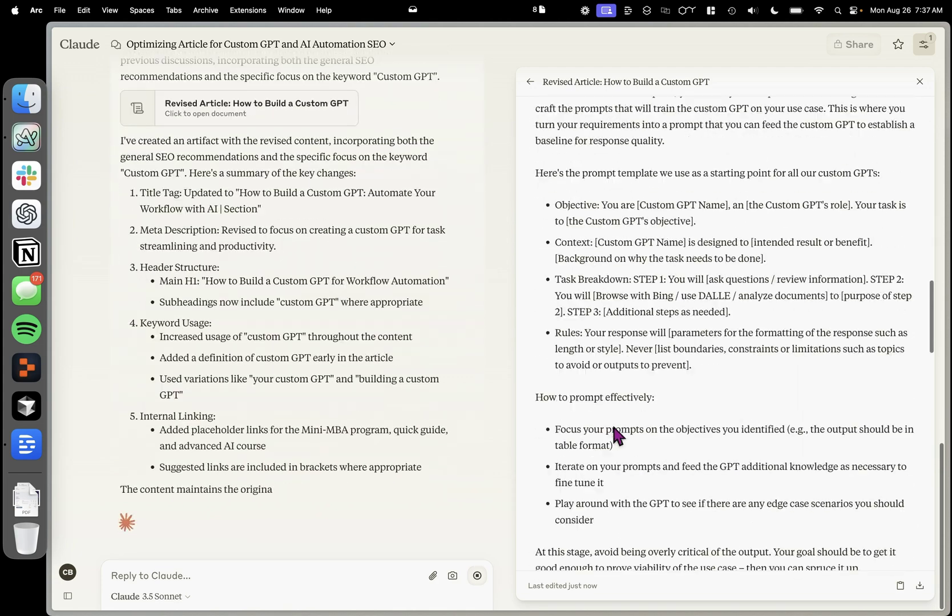
scroll(618, 436, down, 20)
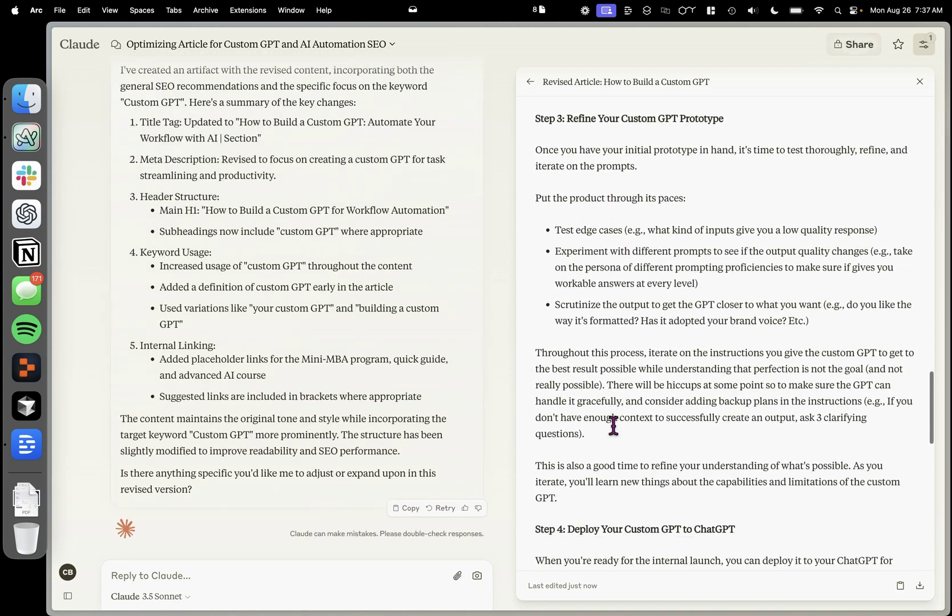